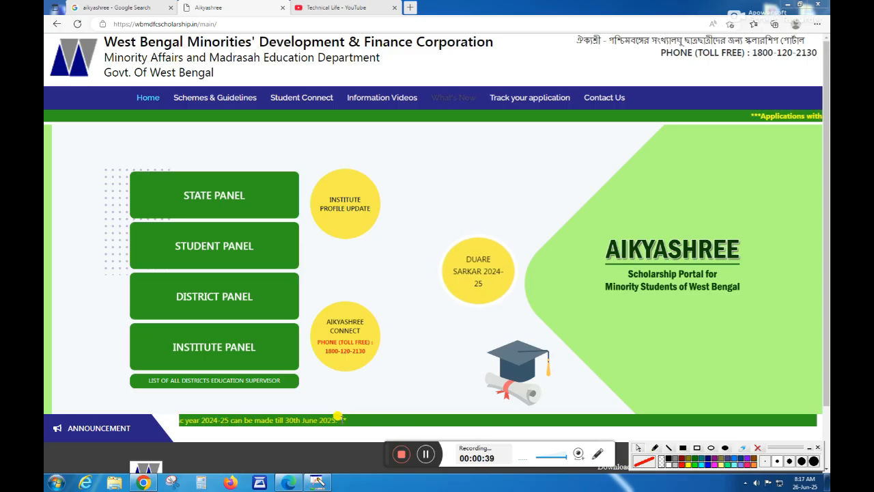
{"action": "left_click", "coordinate": [334, 7]}
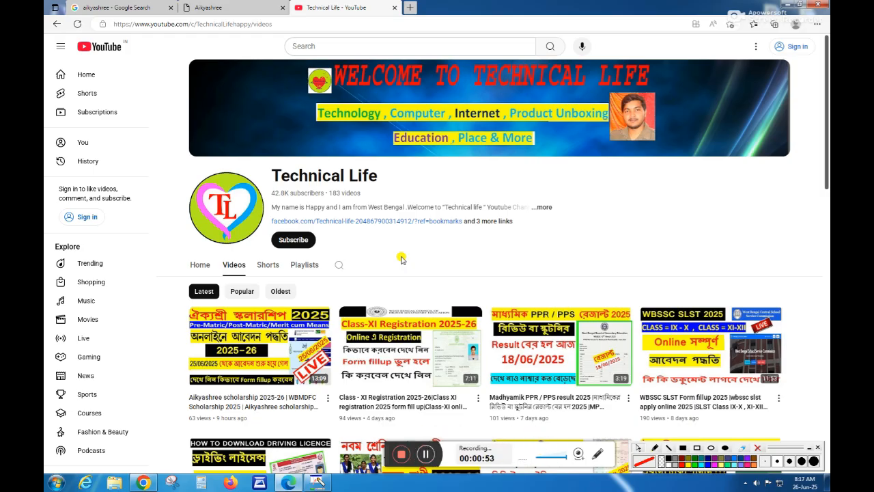
{"action": "left_click", "coordinate": [243, 7]}
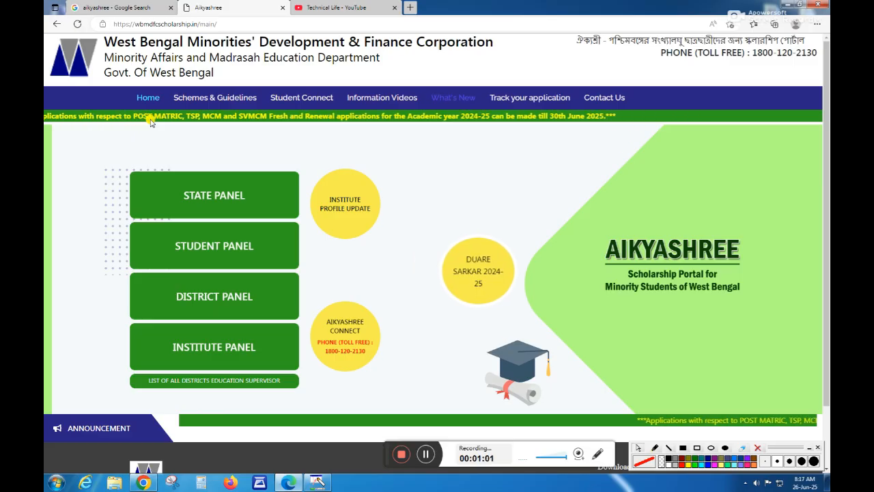
{"action": "left_click", "coordinate": [115, 8]}
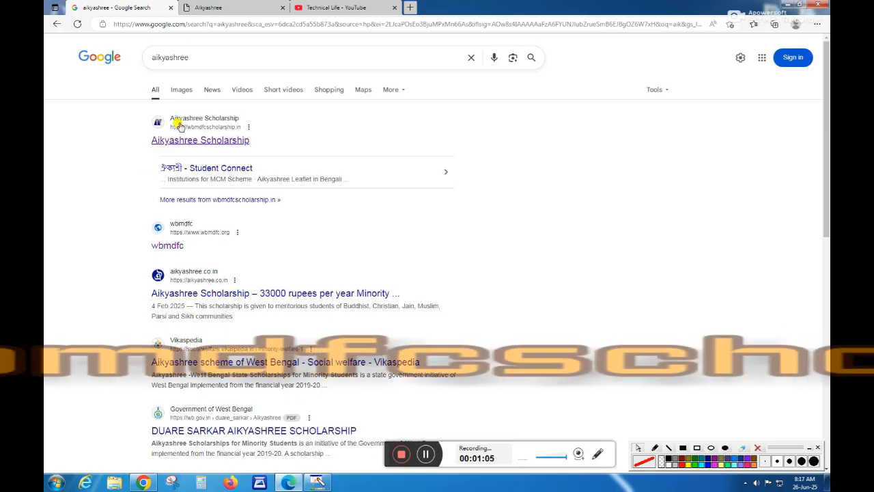
{"action": "left_click", "coordinate": [218, 8]}
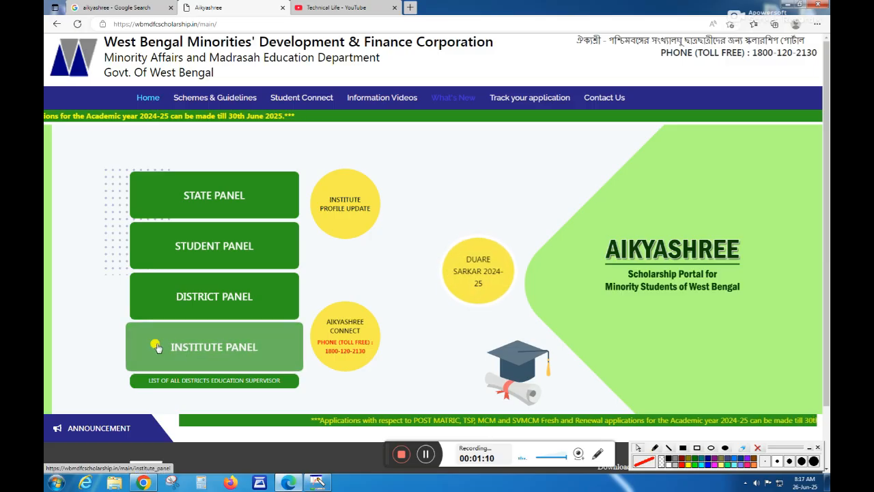
Step: Open the Institute Panel's Institute Login and choose Murshidabad as the institute's district
{"action": "left_click", "coordinate": [234, 349]}
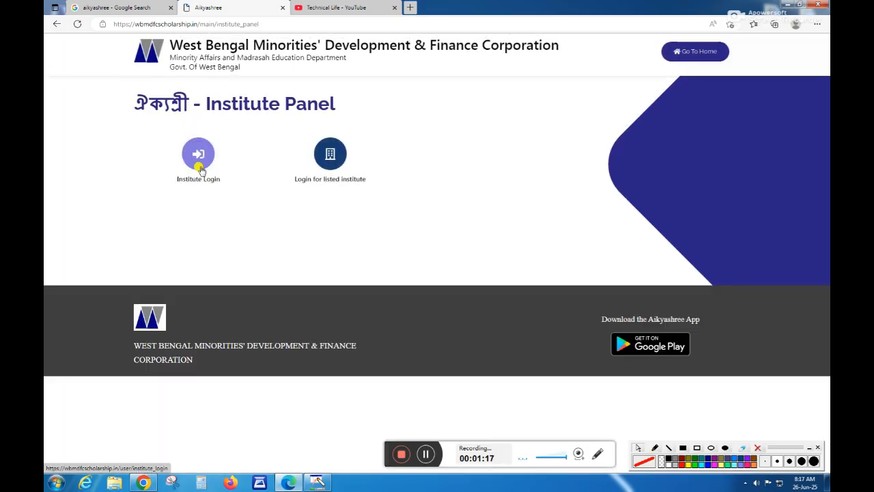
{"action": "left_click", "coordinate": [211, 179]}
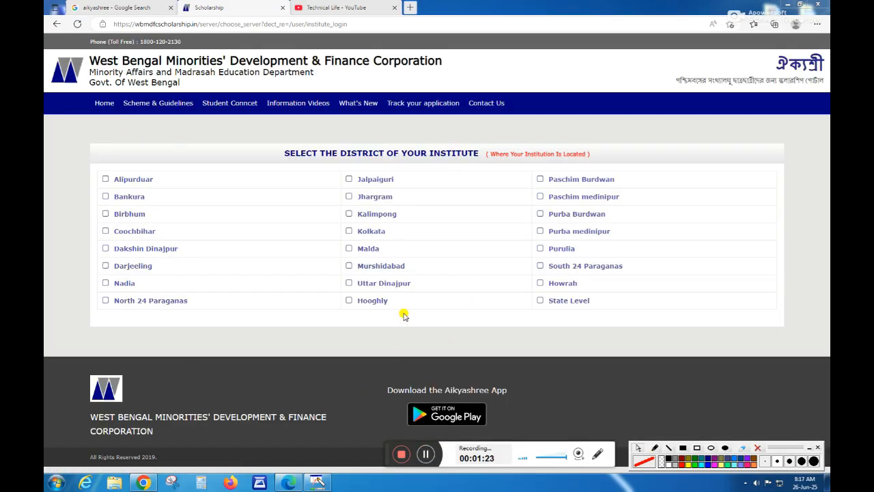
{"action": "left_click", "coordinate": [390, 266]}
{"action": "left_click", "coordinate": [486, 75]}
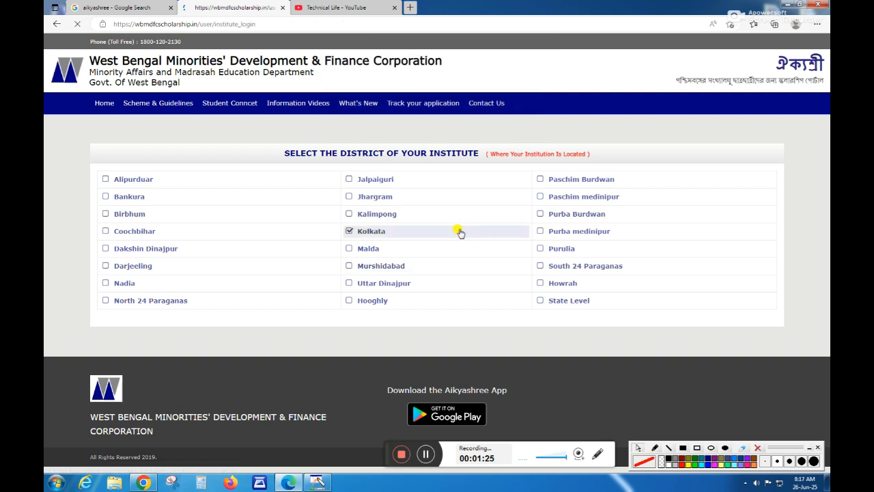
{"action": "left_click", "coordinate": [427, 453]}
{"action": "left_click", "coordinate": [429, 453]}
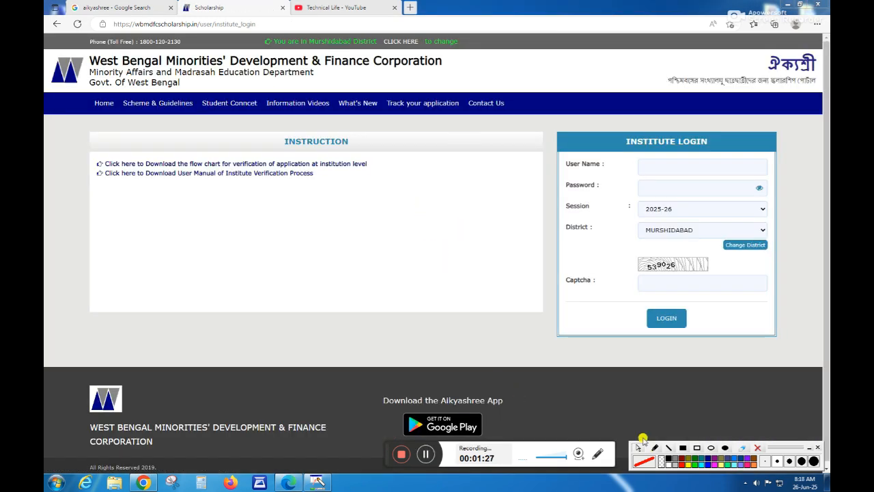
{"action": "left_click", "coordinate": [695, 448]}
{"action": "mouse_move", "coordinate": [630, 153]}
{"action": "left_mouse_down"}
{"action": "mouse_move", "coordinate": [636, 166]}
{"action": "mouse_move", "coordinate": [681, 176]}
{"action": "mouse_move", "coordinate": [773, 176]}
{"action": "left_mouse_up"}
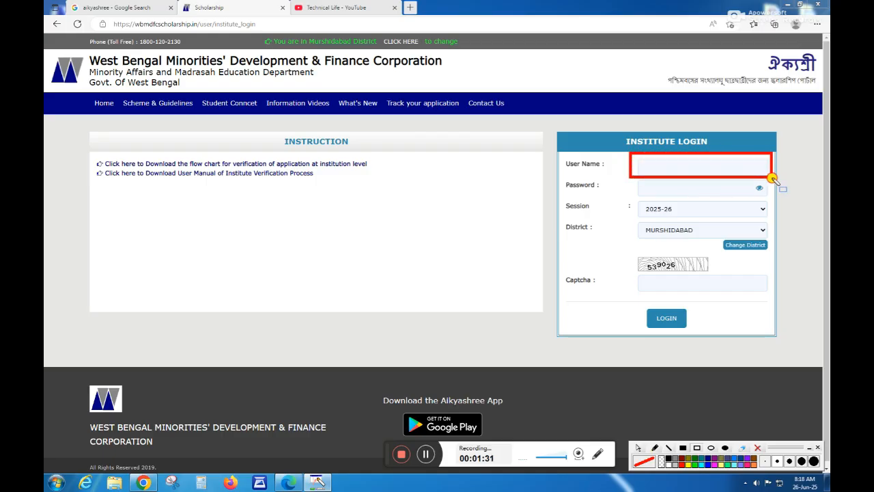
{"action": "mouse_move", "coordinate": [634, 178]}
{"action": "left_mouse_down"}
{"action": "mouse_move", "coordinate": [646, 198]}
{"action": "mouse_move", "coordinate": [771, 198]}
{"action": "left_mouse_up"}
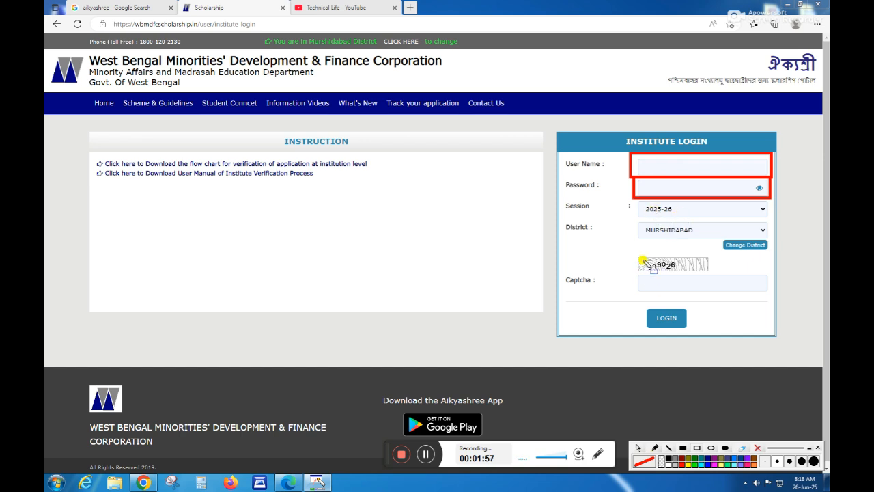
{"action": "mouse_move", "coordinate": [634, 256]}
{"action": "left_mouse_down"}
{"action": "mouse_move", "coordinate": [660, 269]}
{"action": "mouse_move", "coordinate": [723, 273]}
{"action": "mouse_move", "coordinate": [714, 272]}
{"action": "left_mouse_up"}
{"action": "mouse_move", "coordinate": [638, 277]}
{"action": "left_mouse_down"}
{"action": "mouse_move", "coordinate": [660, 294]}
{"action": "mouse_move", "coordinate": [764, 293]}
{"action": "mouse_move", "coordinate": [751, 294]}
{"action": "left_mouse_up"}
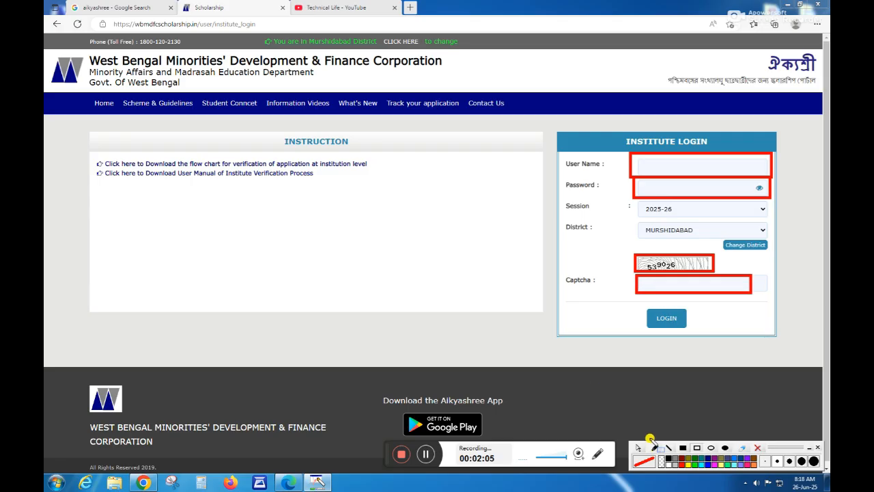
{"action": "left_click", "coordinate": [426, 454]}
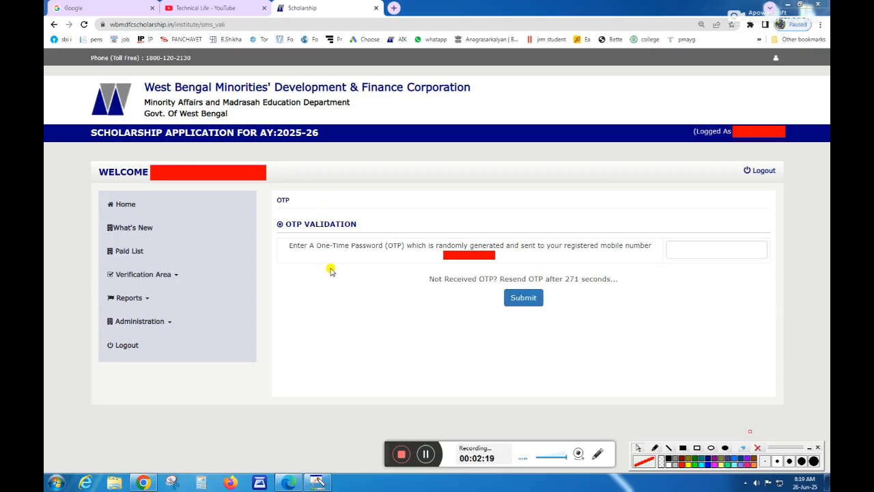
{"action": "left_click", "coordinate": [425, 454]}
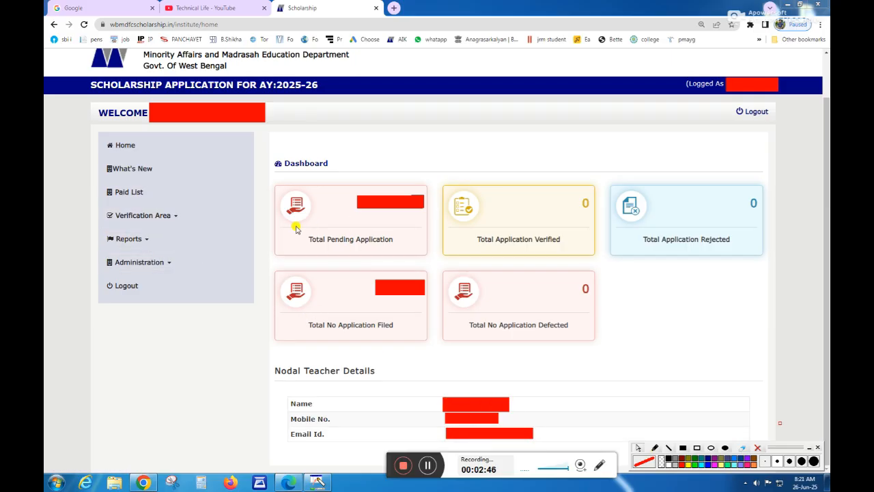
Step: Open the new non-verified applications list and search it for the Pre Matric scheme
{"action": "left_click", "coordinate": [180, 216]}
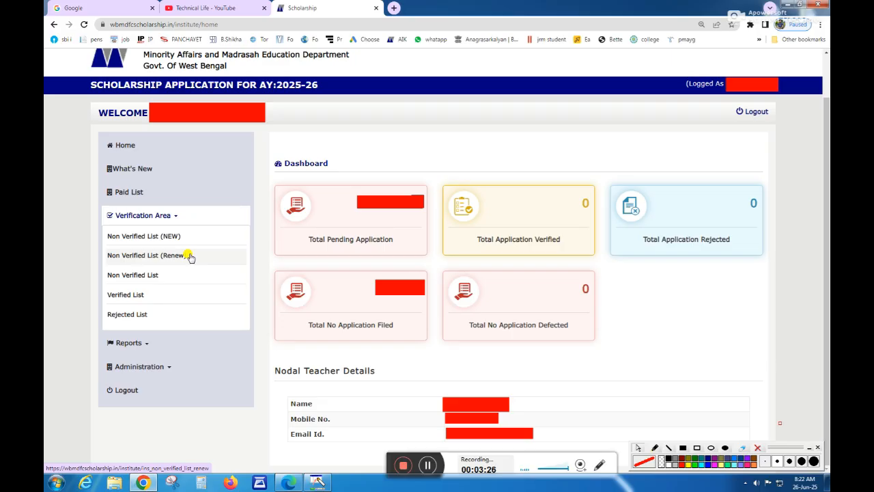
{"action": "left_click", "coordinate": [153, 236]}
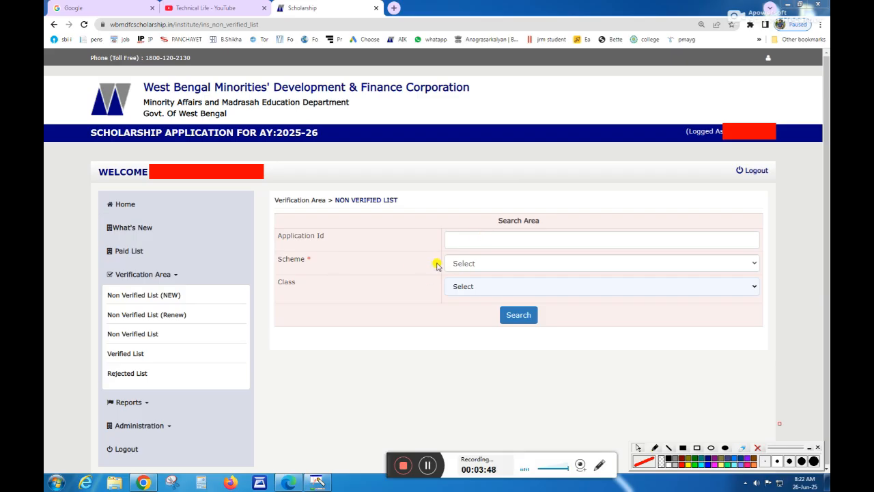
{"action": "left_click", "coordinate": [461, 265]}
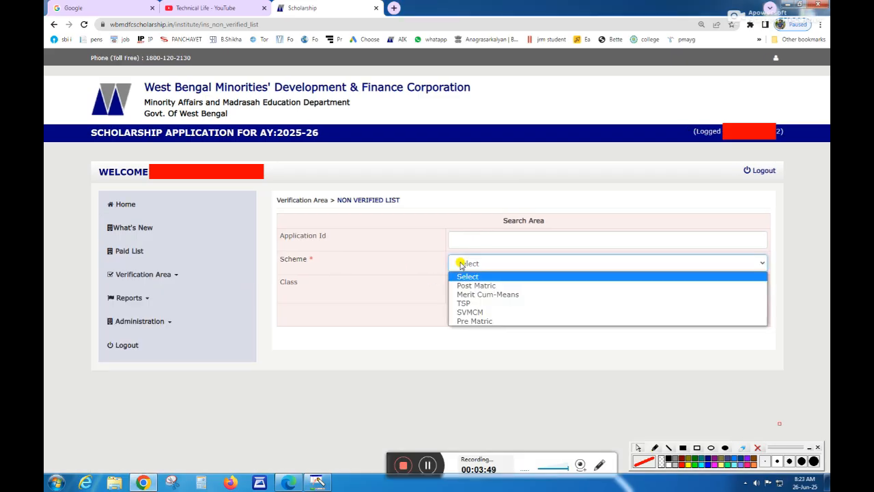
{"action": "left_click", "coordinate": [463, 321]}
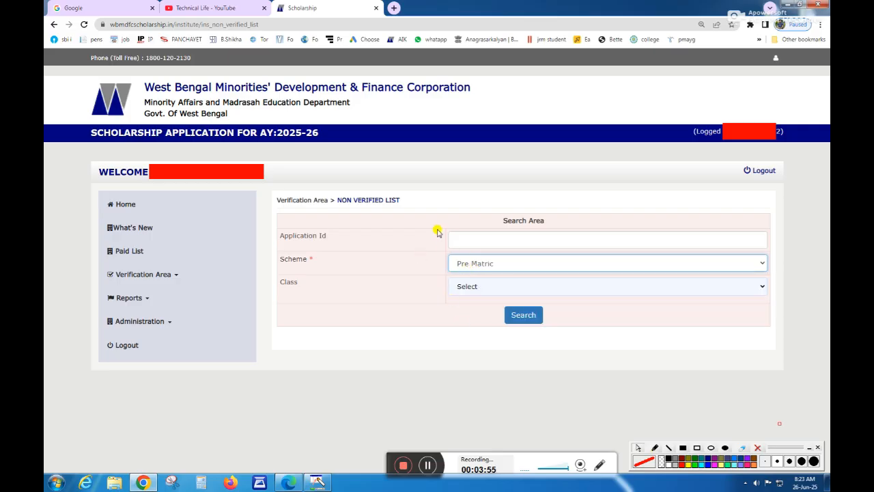
{"action": "left_click", "coordinate": [460, 263]}
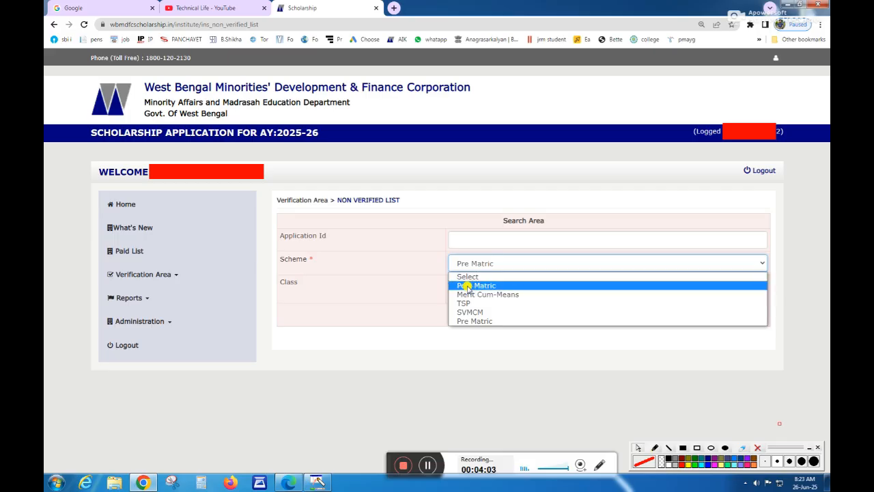
{"action": "left_click", "coordinate": [469, 321]}
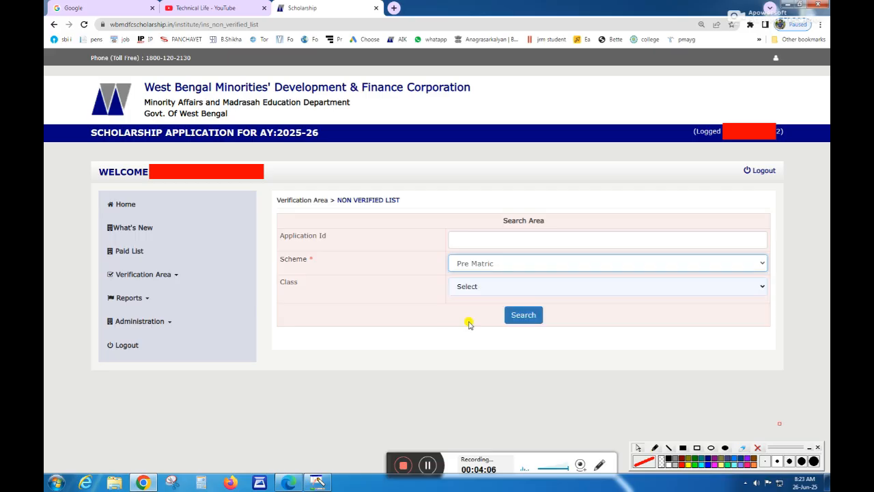
{"action": "left_click", "coordinate": [522, 317]}
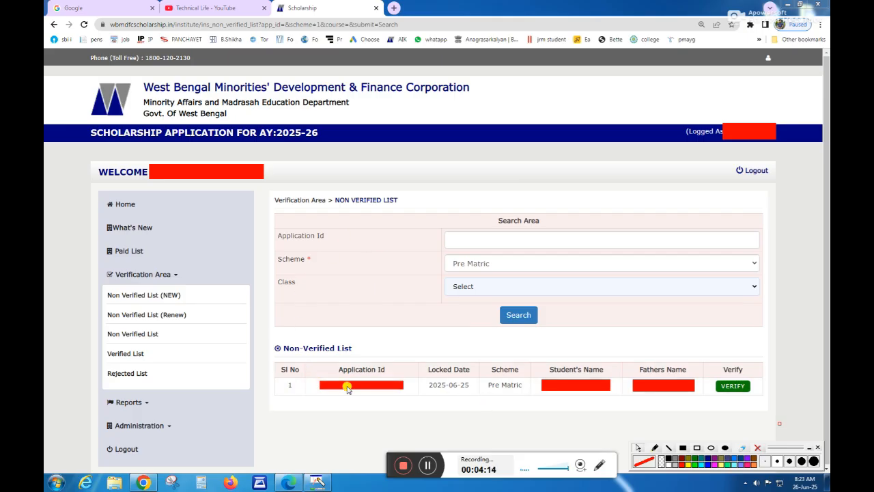
Step: Open the listed application for verification and set its student type to Day Scholar
{"action": "left_click", "coordinate": [734, 386]}
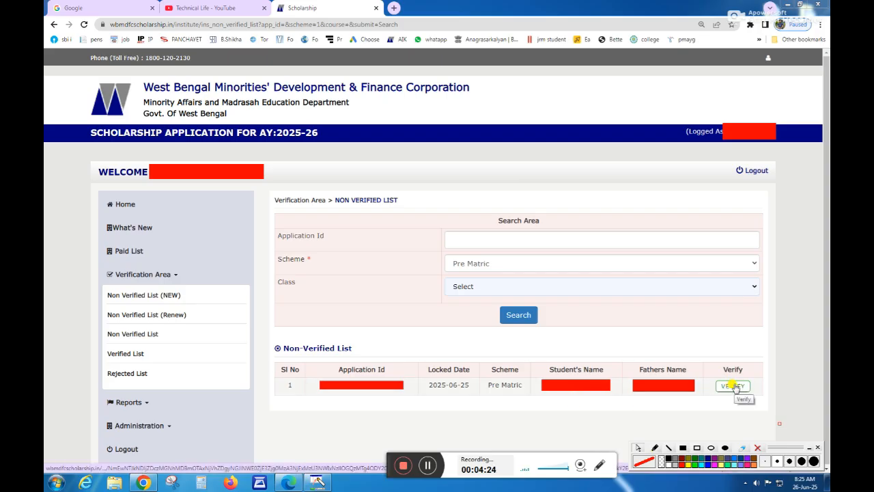
{"action": "left_click", "coordinate": [427, 465]}
{"action": "left_click", "coordinate": [427, 465]}
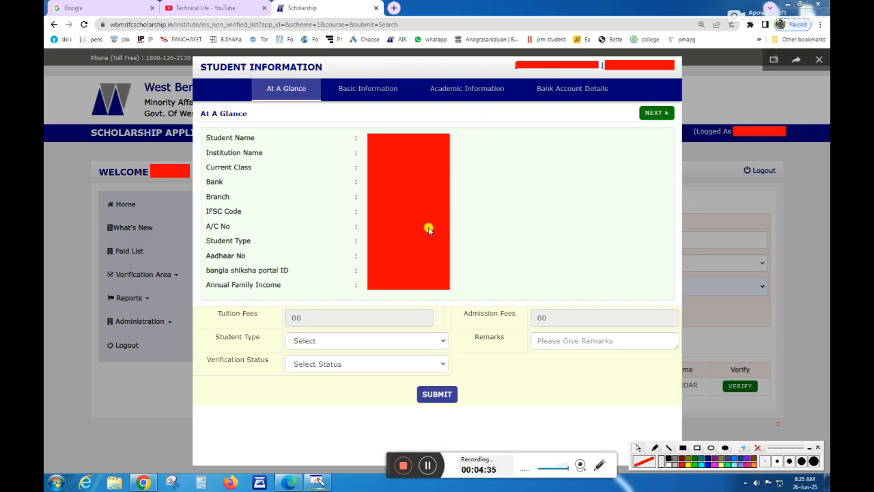
{"action": "left_click", "coordinate": [319, 340]}
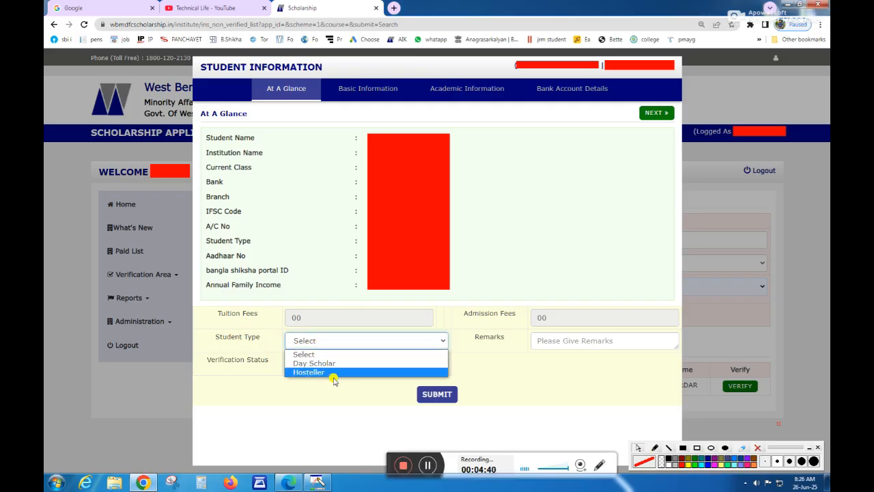
{"action": "left_click", "coordinate": [334, 363]}
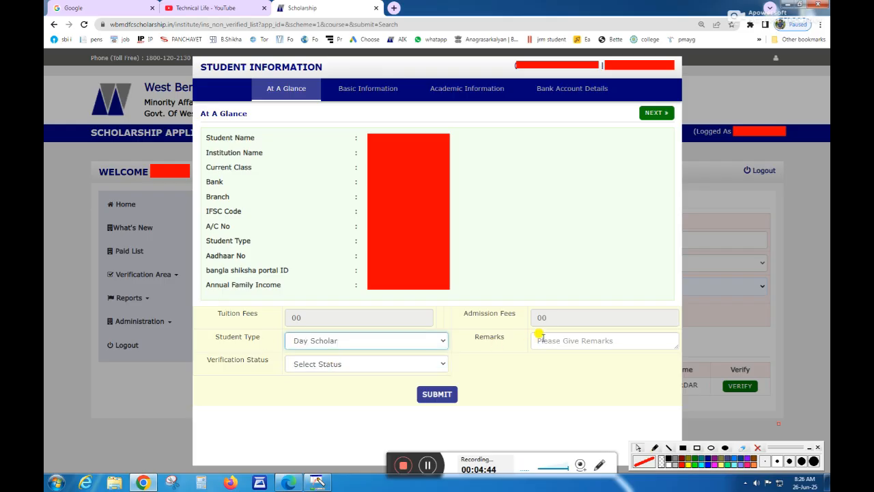
Step: Set the application's verification status to Defect / Release and submit the form
{"action": "left_click", "coordinate": [299, 365]}
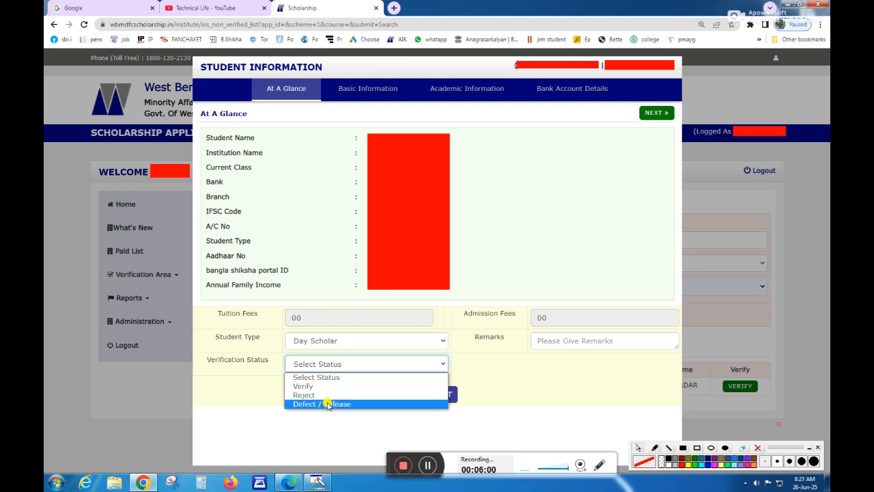
{"action": "left_click", "coordinate": [328, 404]}
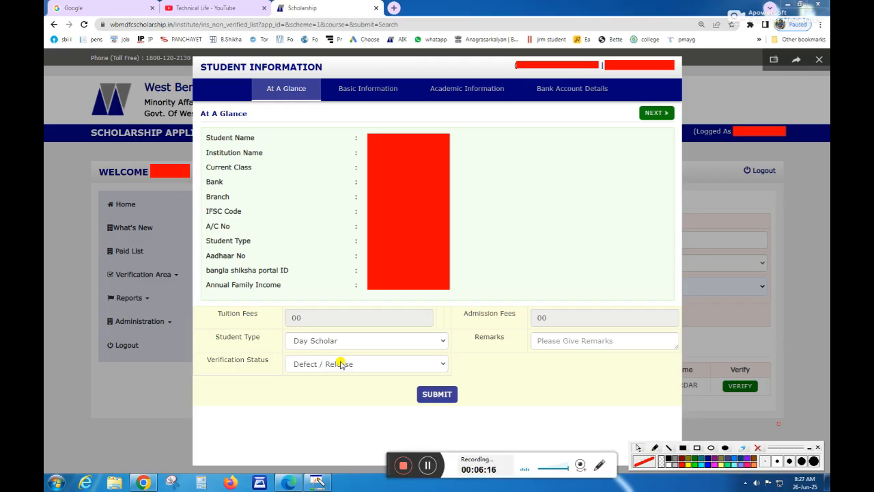
{"action": "left_click", "coordinate": [342, 363]}
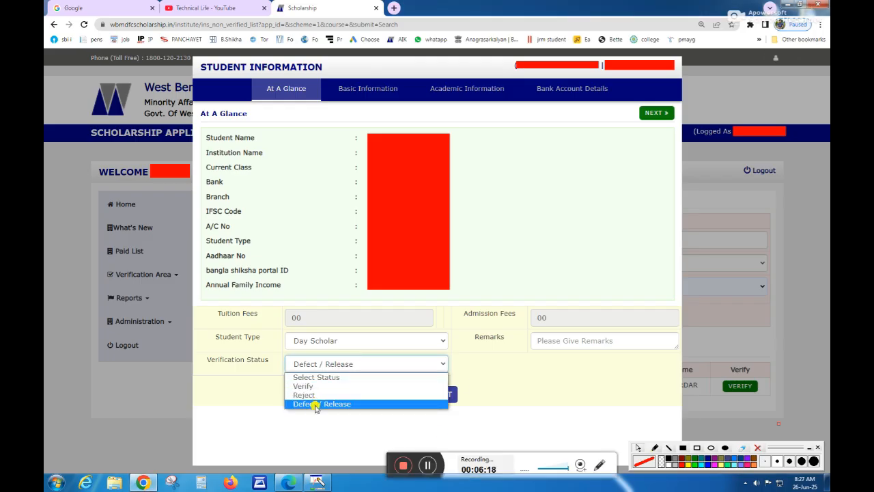
{"action": "left_click", "coordinate": [330, 418]}
{"action": "left_click", "coordinate": [568, 339]}
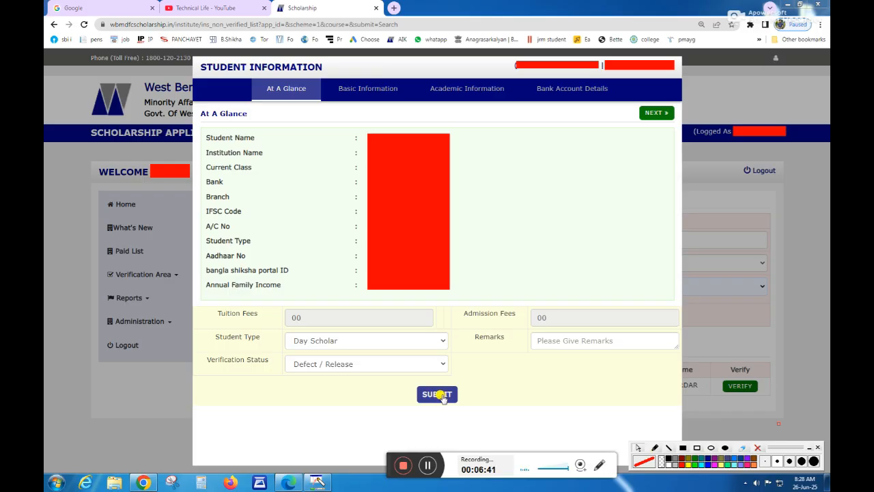
{"action": "left_click", "coordinate": [431, 463]}
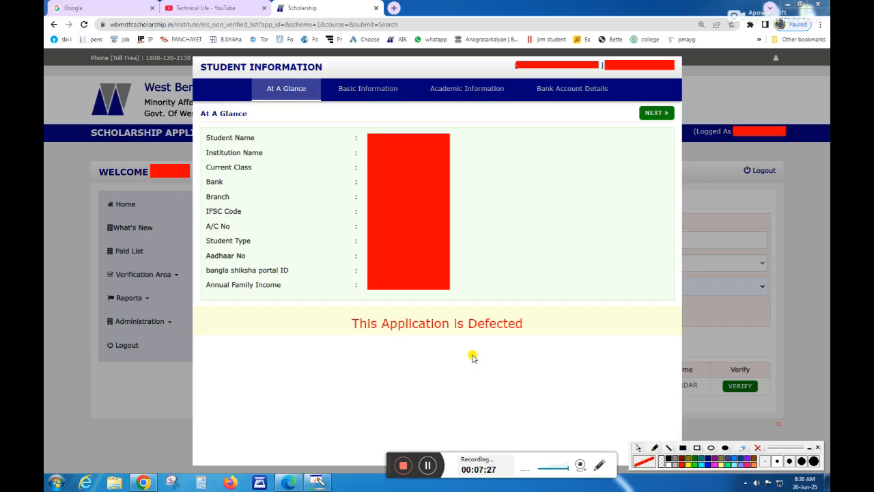
{"action": "left_click", "coordinate": [425, 465]}
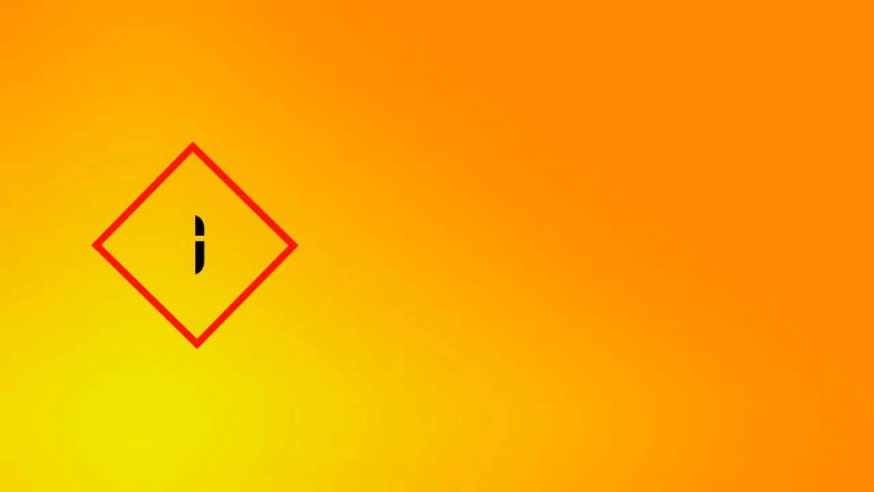